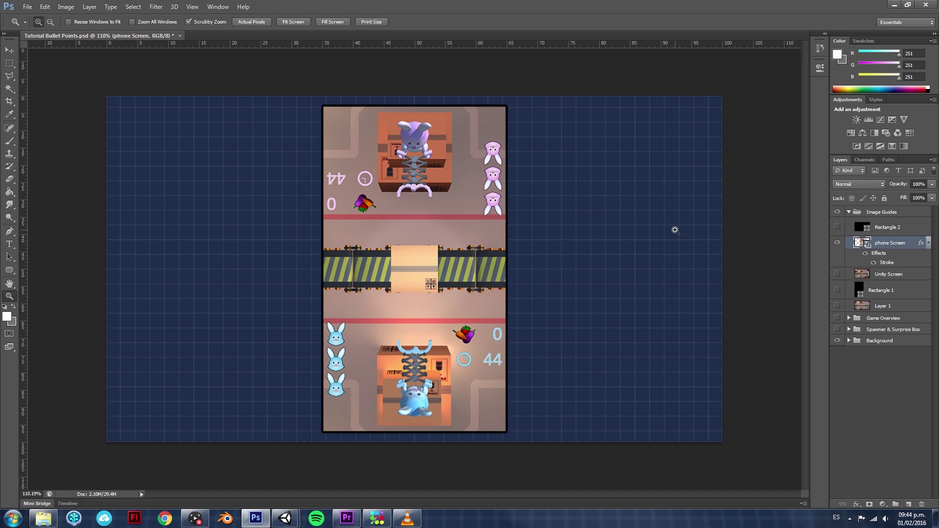
drag(412, 217, 433, 226)
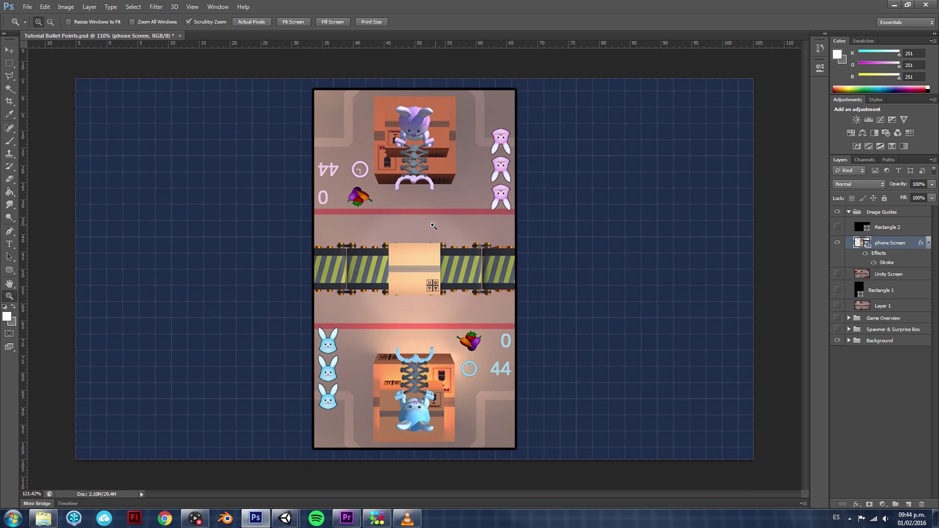
drag(459, 228, 407, 258)
mouse_move(482, 249)
mouse_down()
mouse_move(464, 254)
mouse_move(476, 253)
mouse_up()
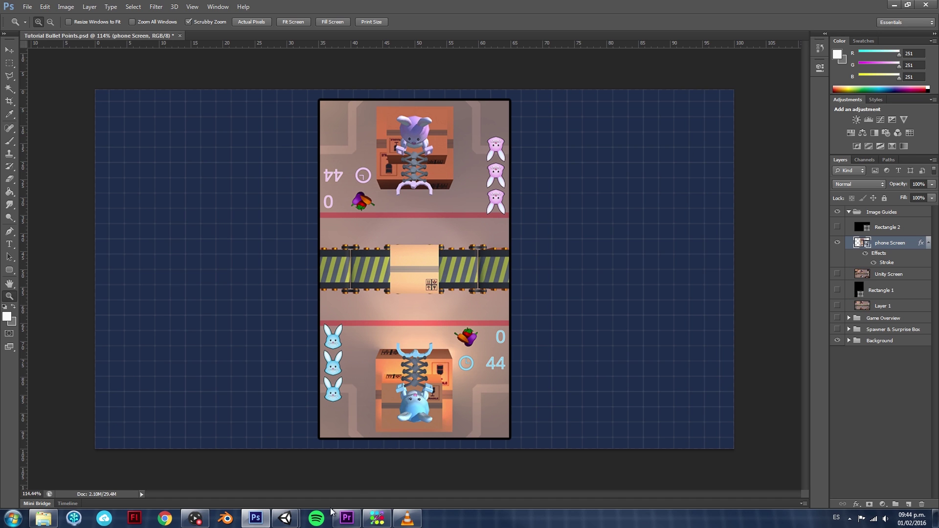
Switch to the Unity window that holds the empty BombsAndVeggies3D project
mouse_move(287, 519)
click(319, 476)
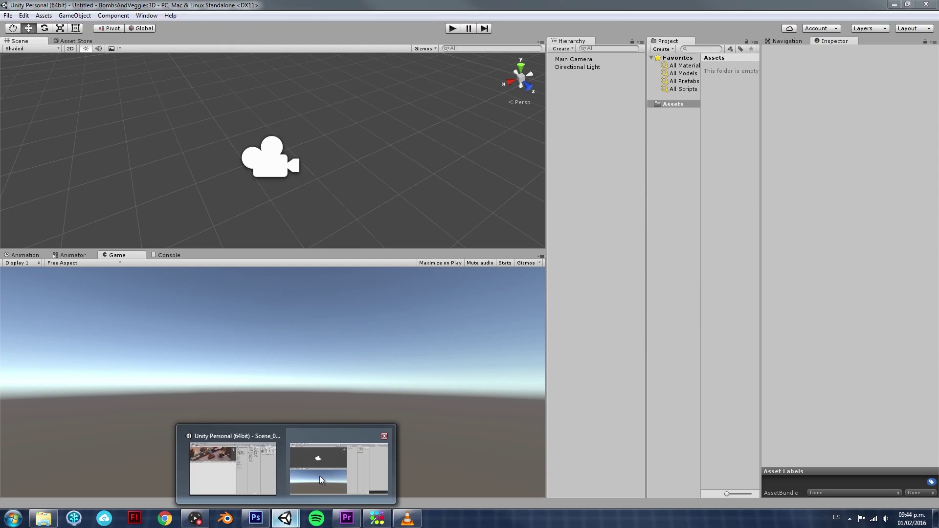
Examine the untitled scene around the main camera from several angles and distances
alt+drag(393, 163, 343, 150)
middle_drag(343, 150, 438, 175)
mouse_move(333, 248)
mouse_down()
mouse_move(336, 231)
mouse_move(338, 239)
mouse_up()
scroll(372, 200, down, 2)
middle_drag(387, 192, 374, 205)
alt+drag(375, 206, 365, 174)
middle_drag(365, 174, 308, 162)
scroll(313, 163, up, 2)
alt+drag(313, 163, 334, 167)
middle_drag(356, 163, 397, 179)
alt+drag(397, 177, 367, 169)
scroll(367, 170, down, 3)
middle_drag(393, 157, 373, 154)
scroll(374, 154, up, 2)
scroll(354, 126, up, 1)
middle_drag(327, 110, 335, 90)
scroll(377, 150, up, 3)
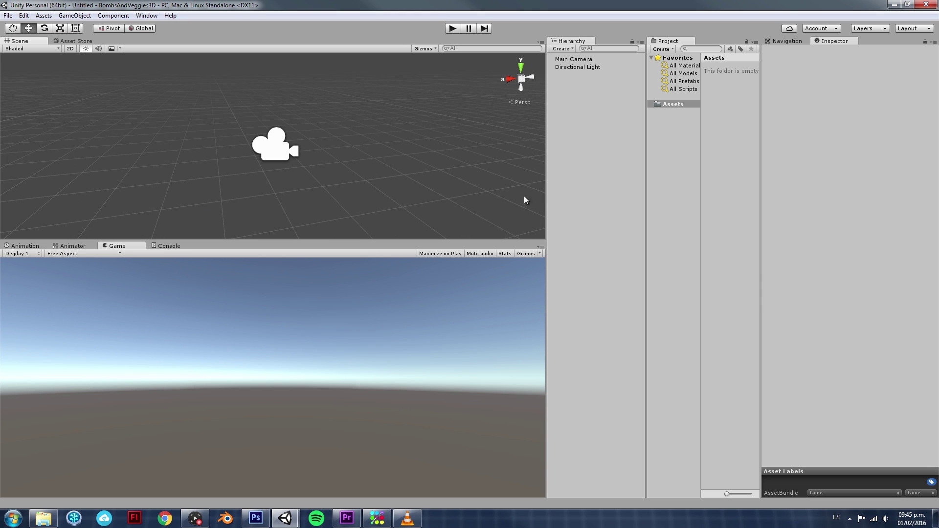
Switch the project's build platform to Android and close the build settings
click(8, 16)
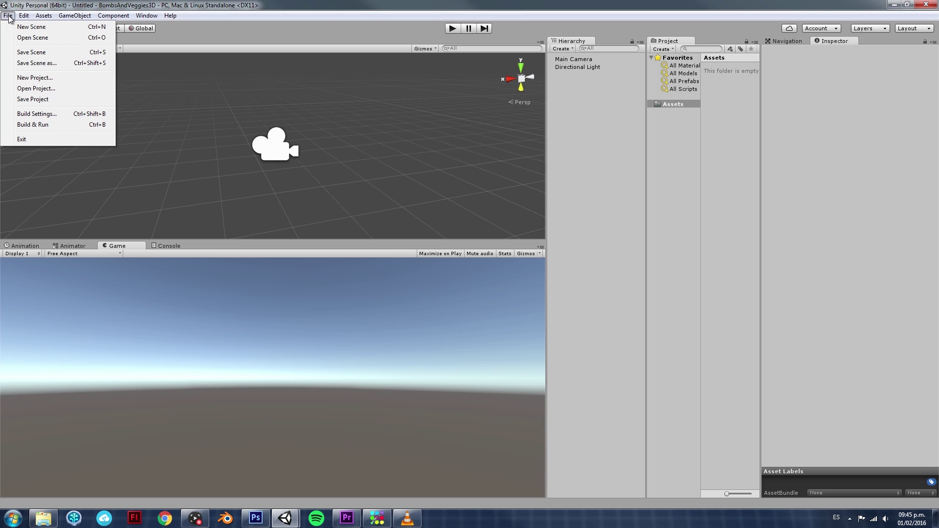
click(37, 114)
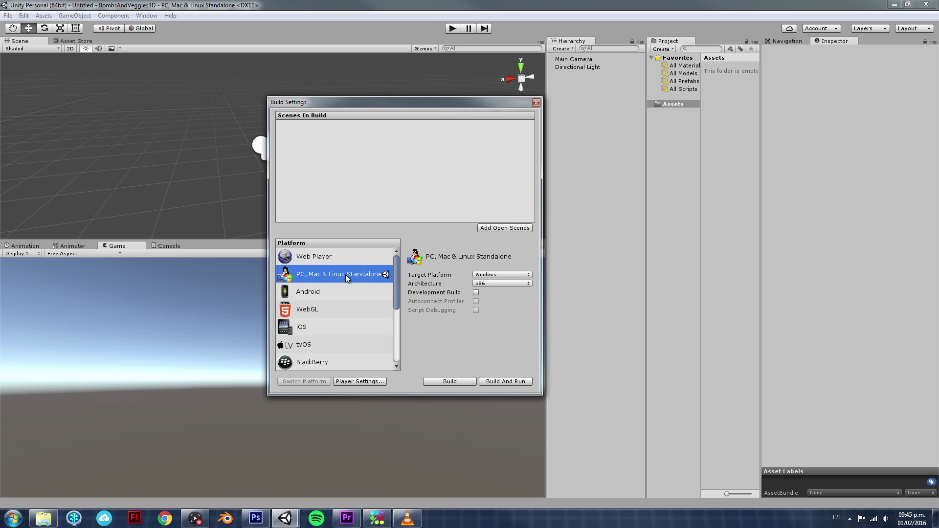
click(333, 292)
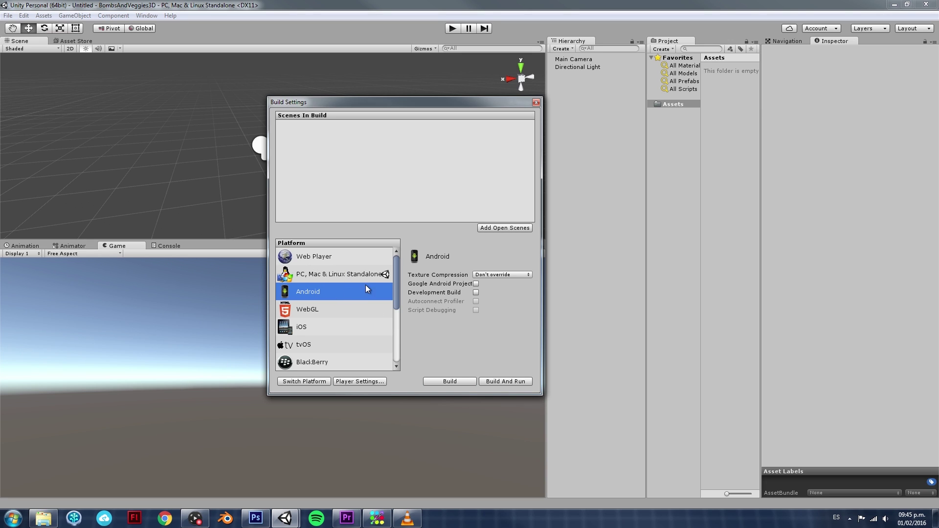
click(330, 281)
click(316, 304)
click(317, 292)
click(316, 382)
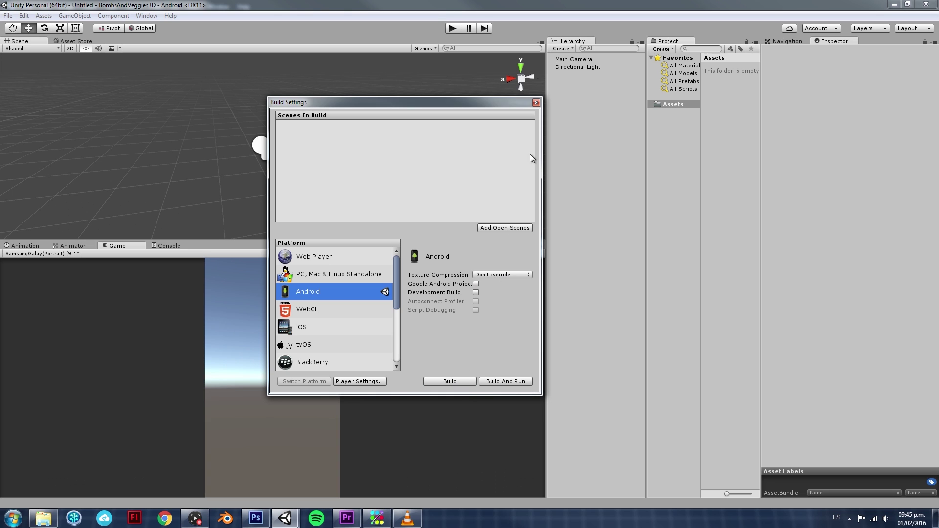
click(536, 102)
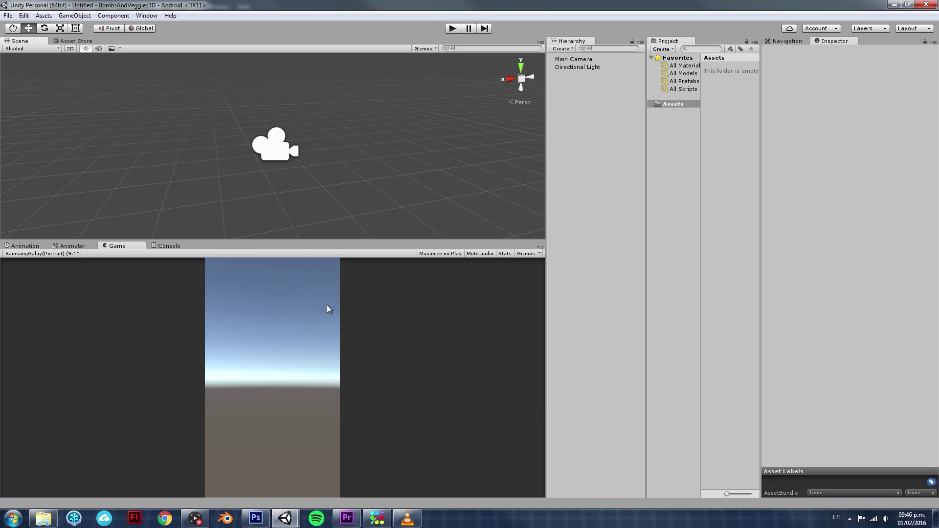
Enlarge the Game view and compare the 16:9 aspect with SamsungGalay(Portrait) (9:16), ending on the portrait one
drag(308, 240, 308, 204)
click(47, 218)
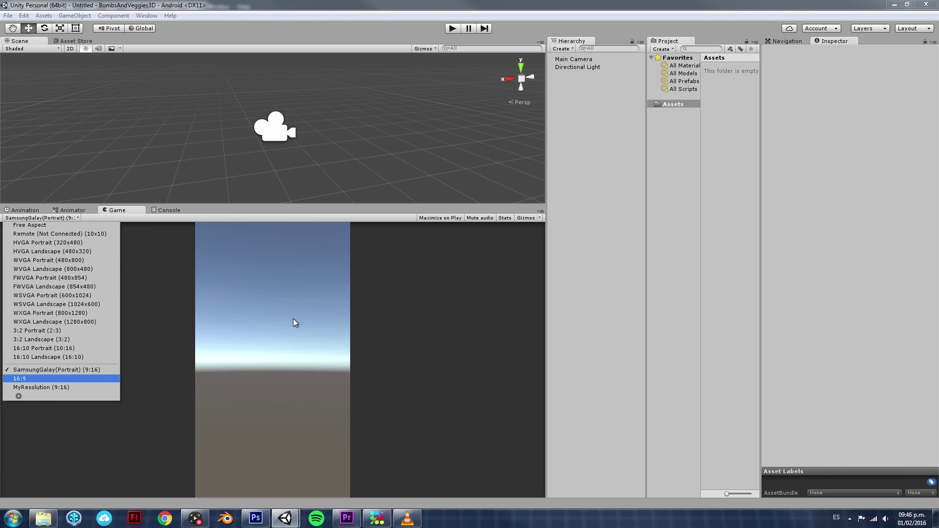
click(278, 362)
click(57, 220)
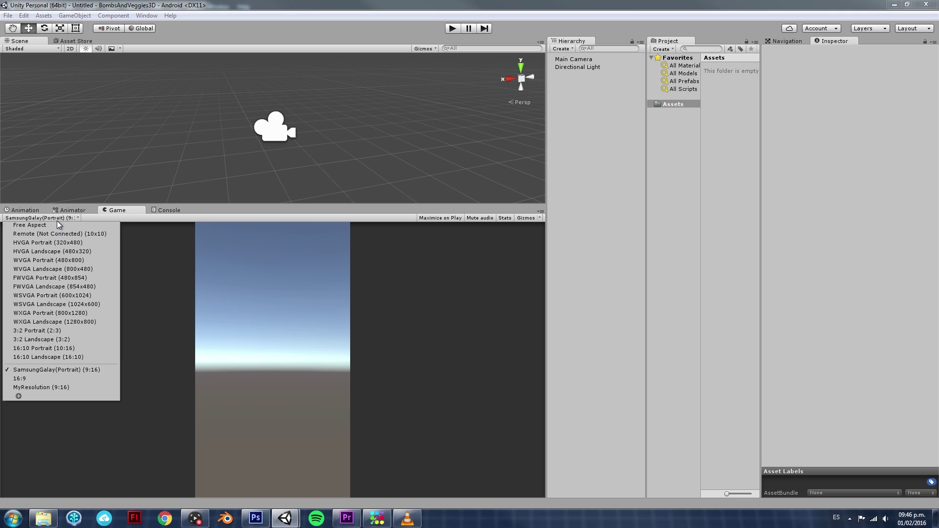
click(58, 378)
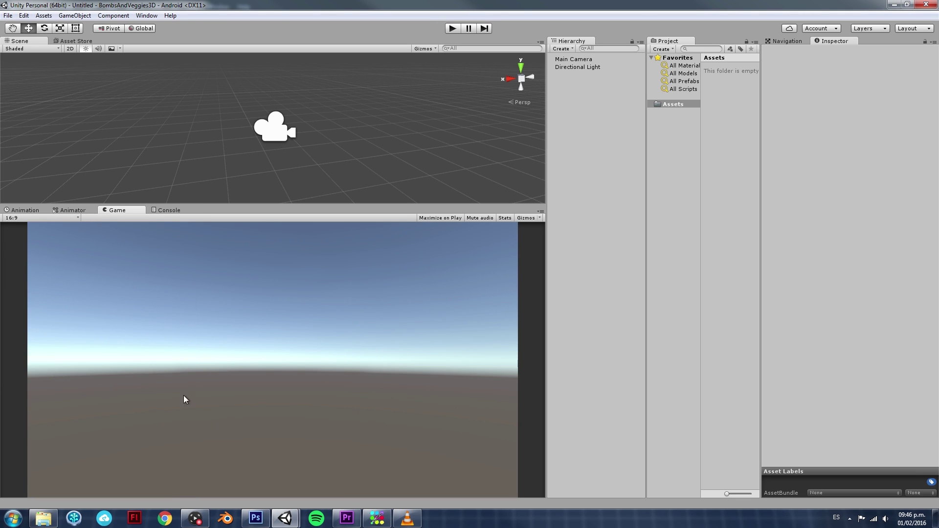
click(76, 219)
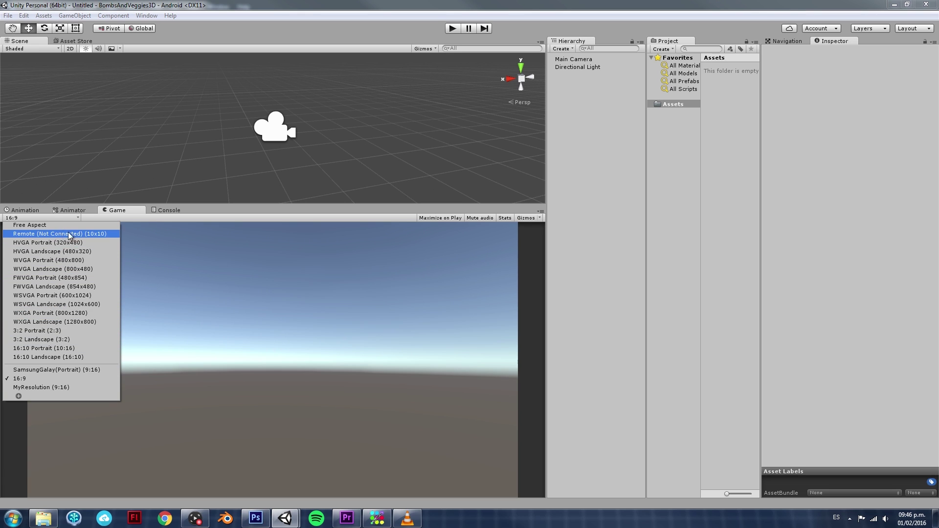
click(53, 370)
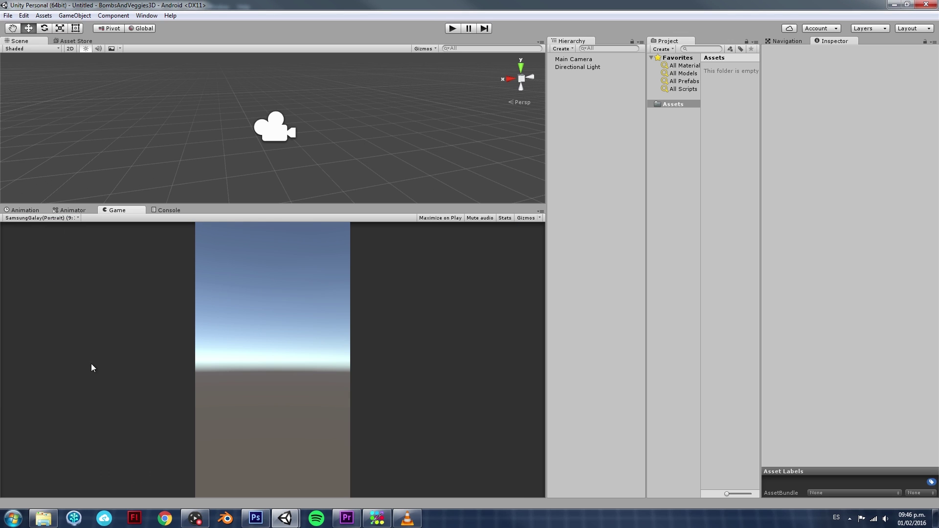
Examine the type options for adding a custom Game view resolution, and leave without adding one
click(68, 218)
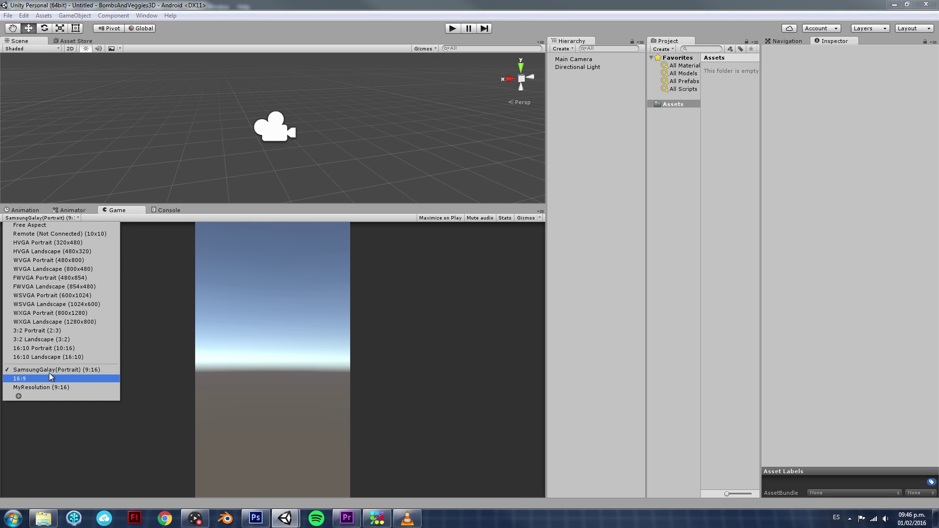
click(19, 397)
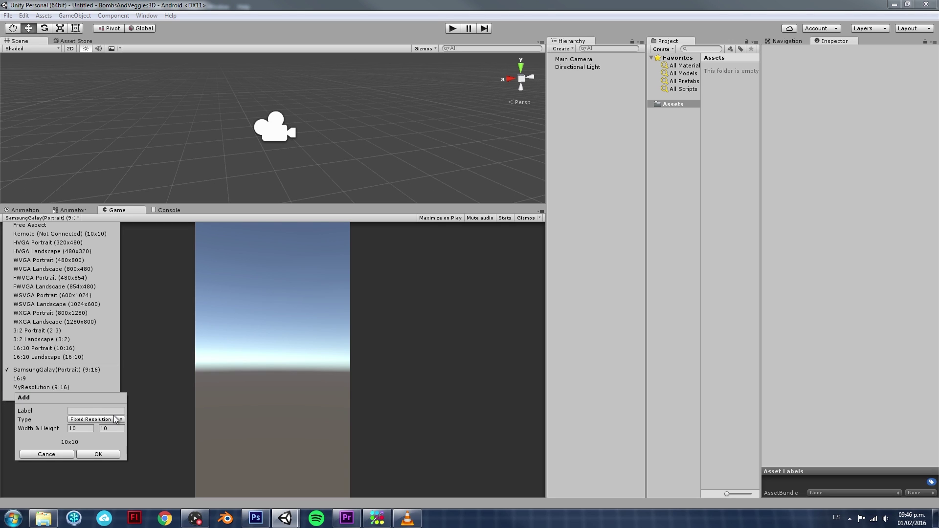
click(109, 420)
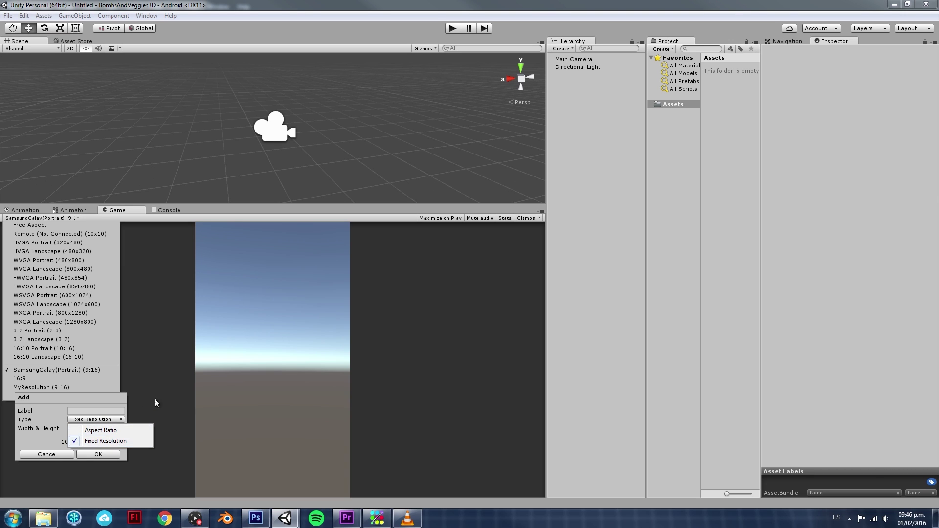
click(136, 475)
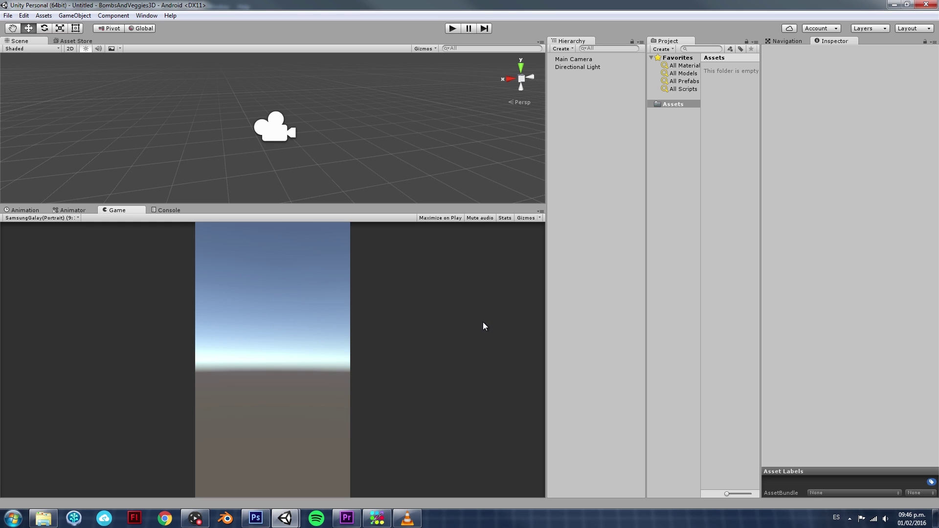
Switch to Photoshop, show the Spawner & Surprise Box layer group and hide the phone Screen layer
mouse_move(255, 519)
alt+drag(392, 120, 352, 141)
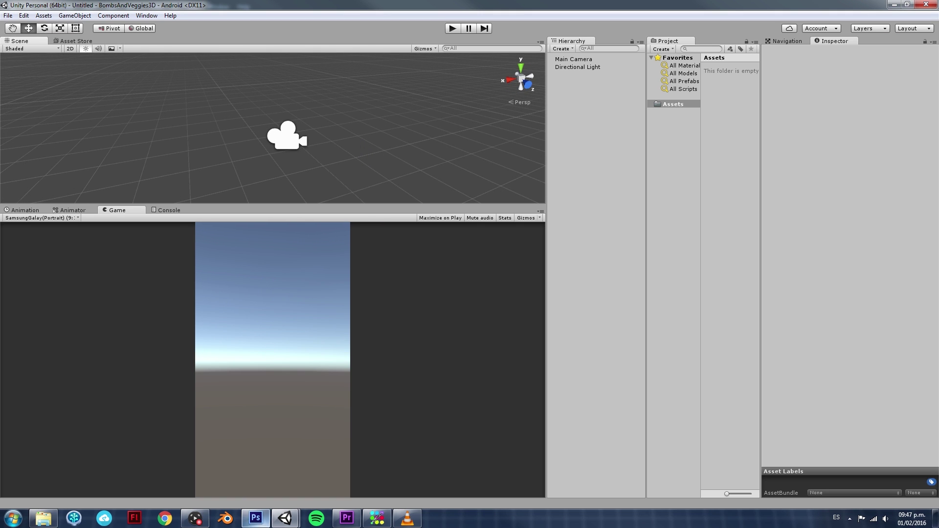
click(255, 518)
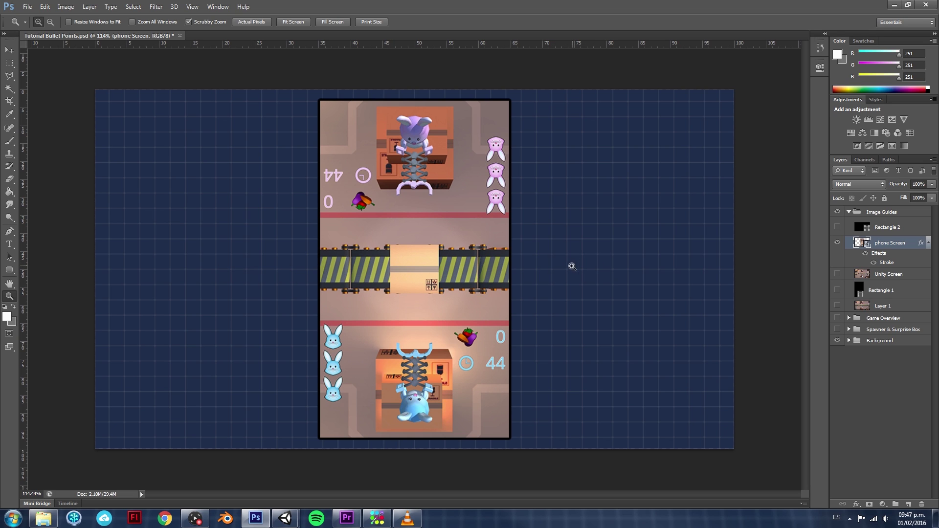
click(837, 330)
click(838, 243)
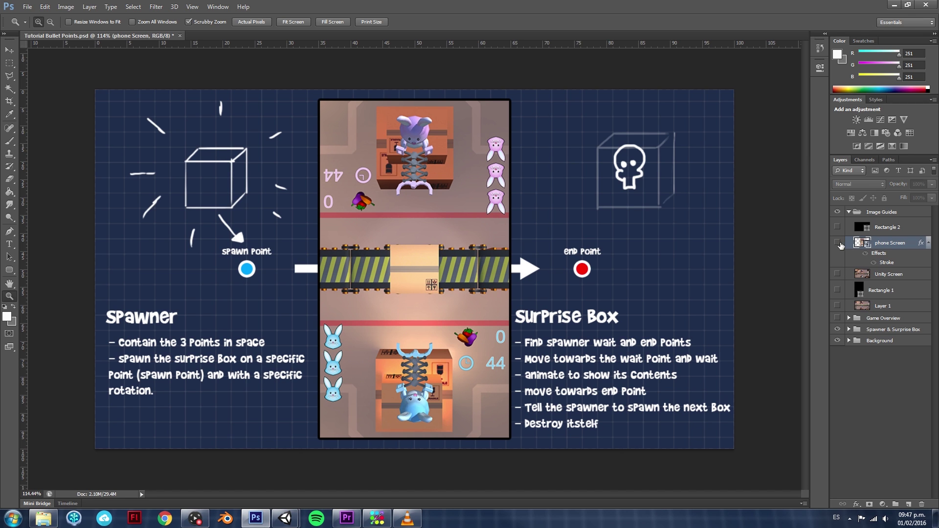
Examine the Game Overview group and the Layer 1 scene image by showing each briefly and hiding it again
click(838, 318)
click(837, 318)
click(837, 318)
click(837, 318)
click(838, 305)
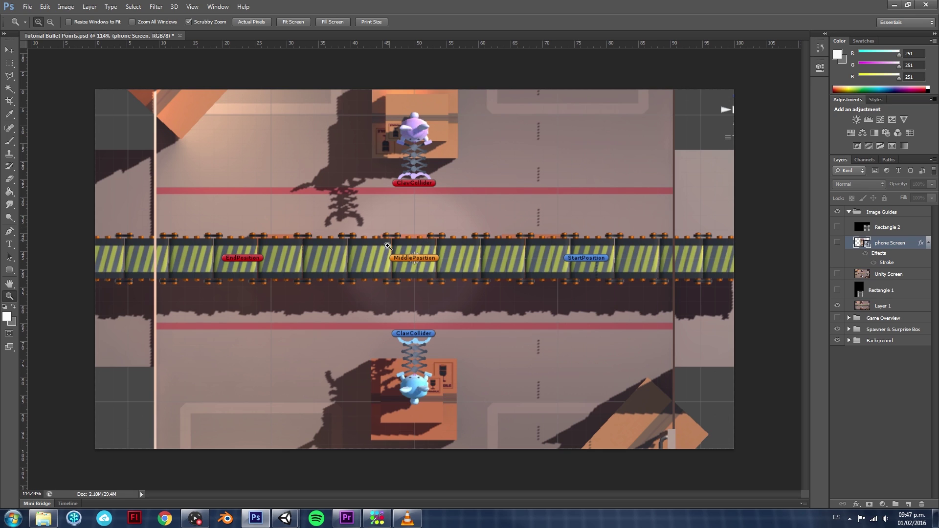
click(838, 307)
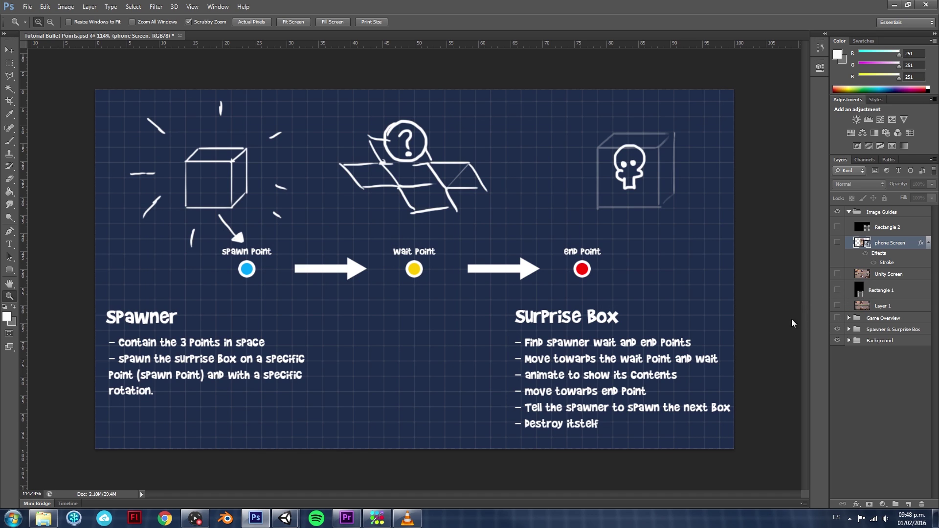